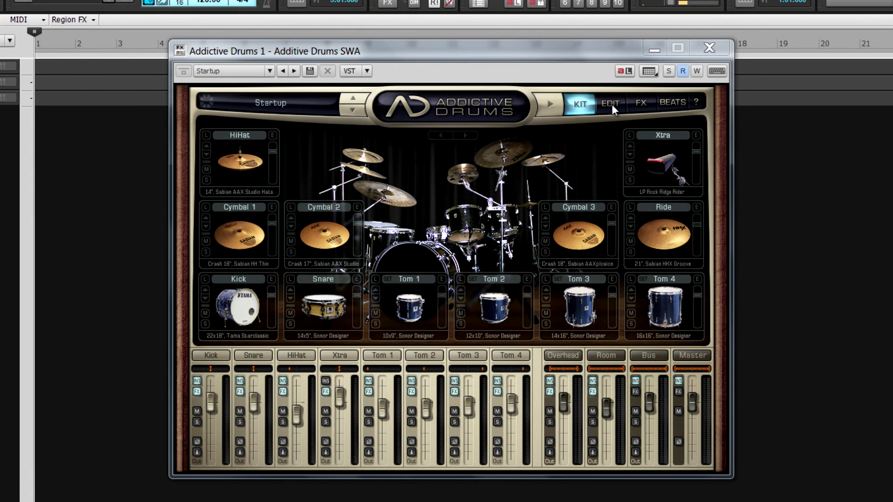
Look through the Edit, FX and Beats pages and the Bus channel's settings, and return to the kit view
left_click(612, 104)
left_click(641, 102)
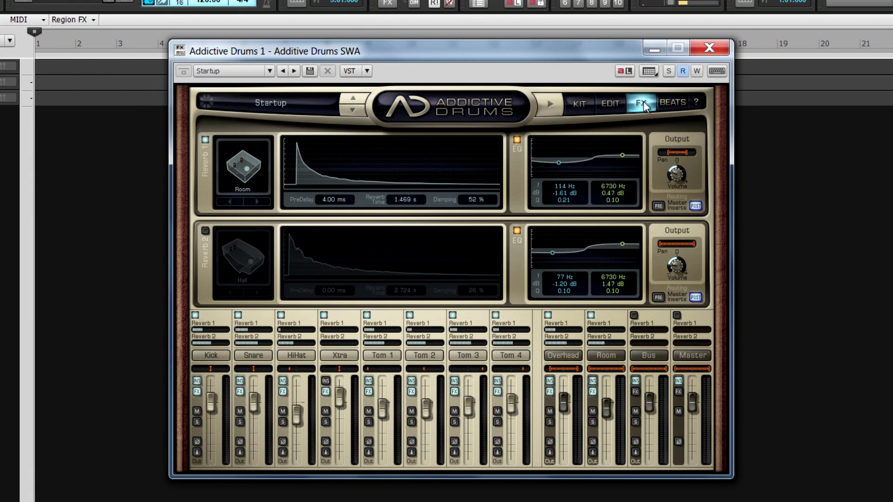
left_click(670, 101)
left_click(581, 104)
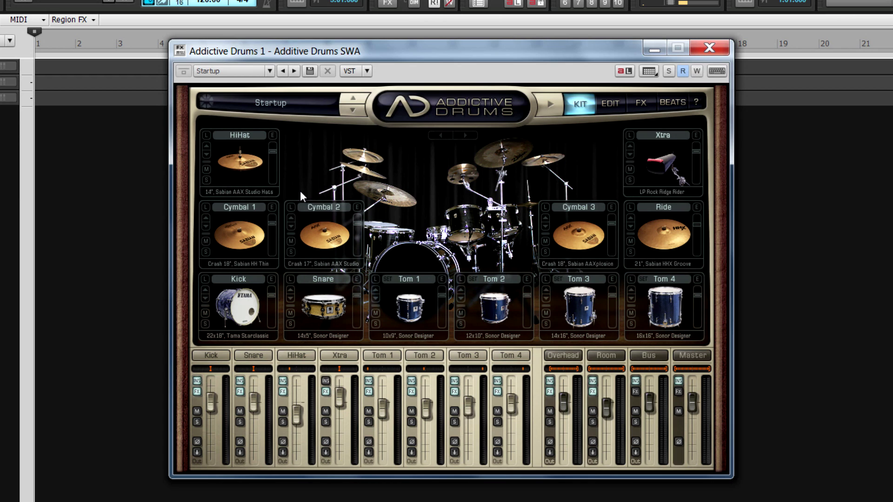
left_click(649, 355)
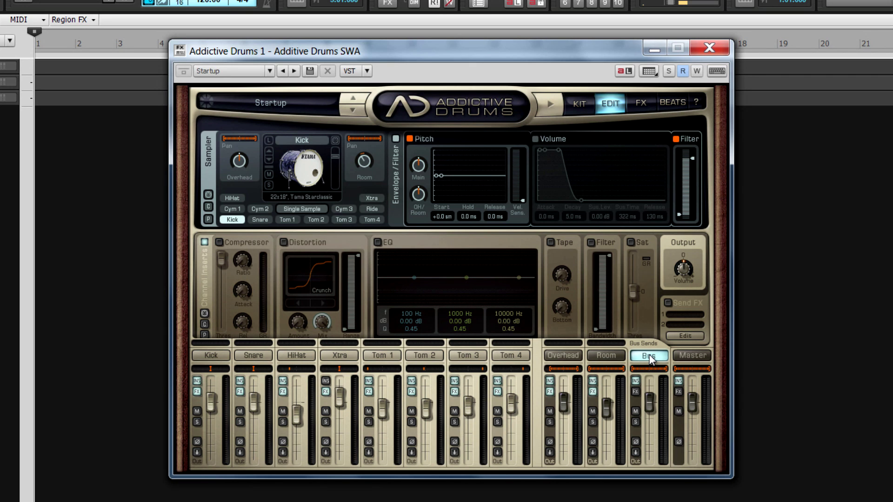
left_click(582, 108)
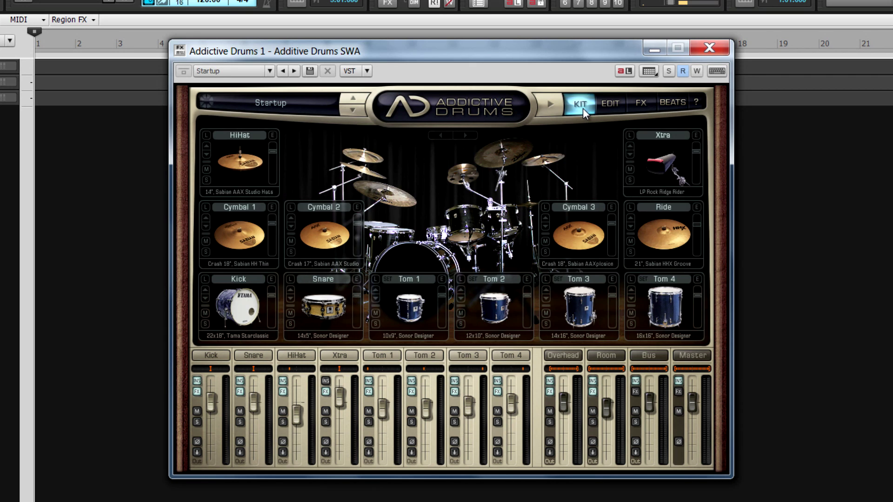
Route the Kick channel's separate output to the Kick track through the AD Drums Kick: Left (mono) input and audition the kick
left_click(197, 411)
mouse_move(213, 406)
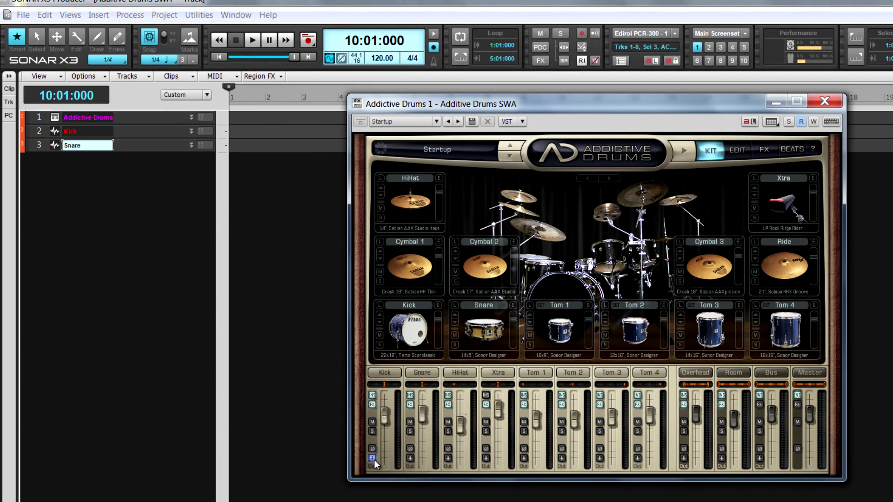
left_click(124, 132)
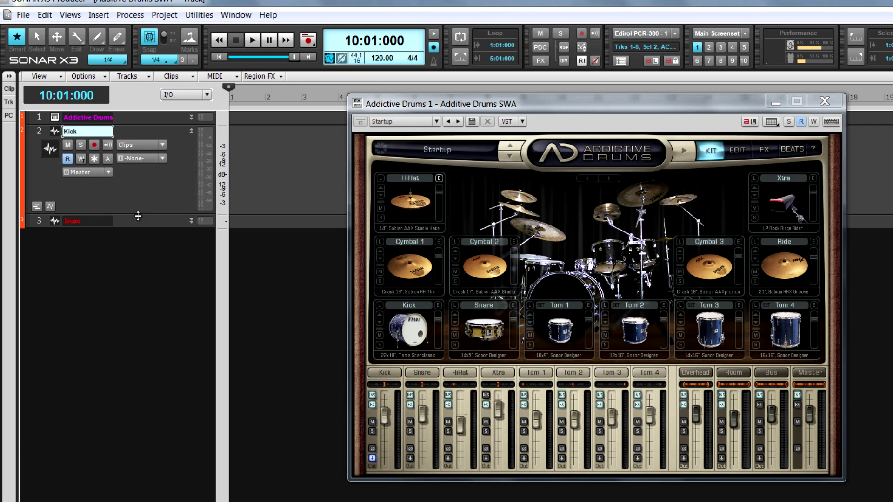
left_click(162, 159)
mouse_move(288, 238)
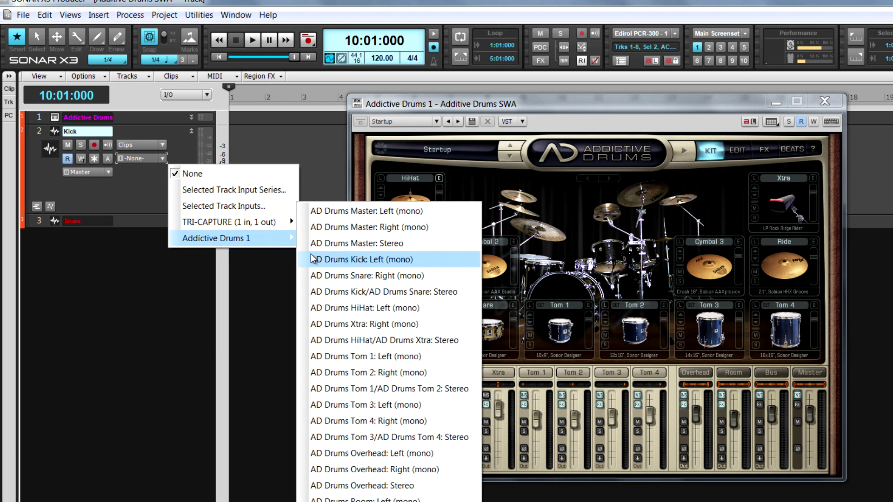
left_click(331, 259)
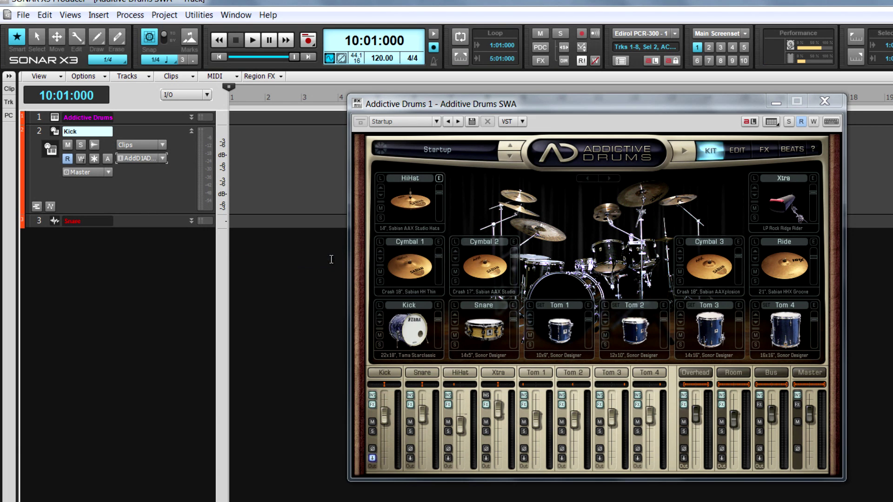
left_click(415, 339)
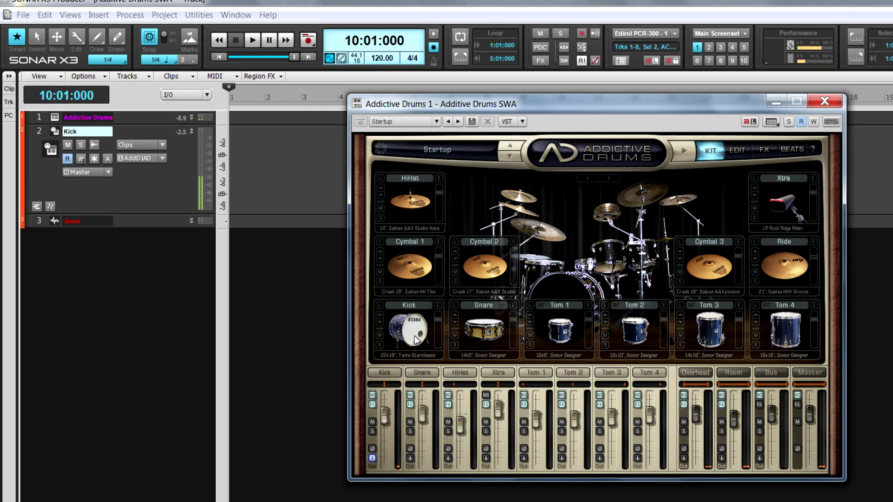
Browse the AD category of the kit presets and leave the list without loading one
left_click(437, 149)
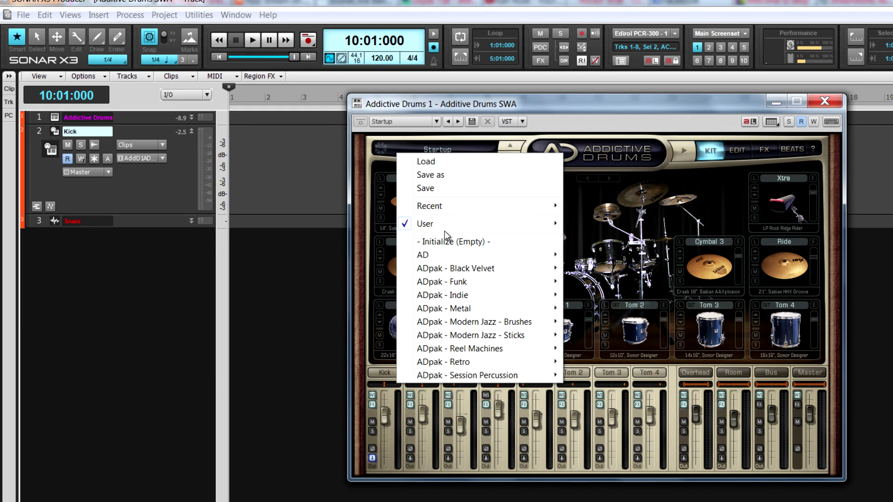
mouse_move(448, 231)
mouse_move(441, 258)
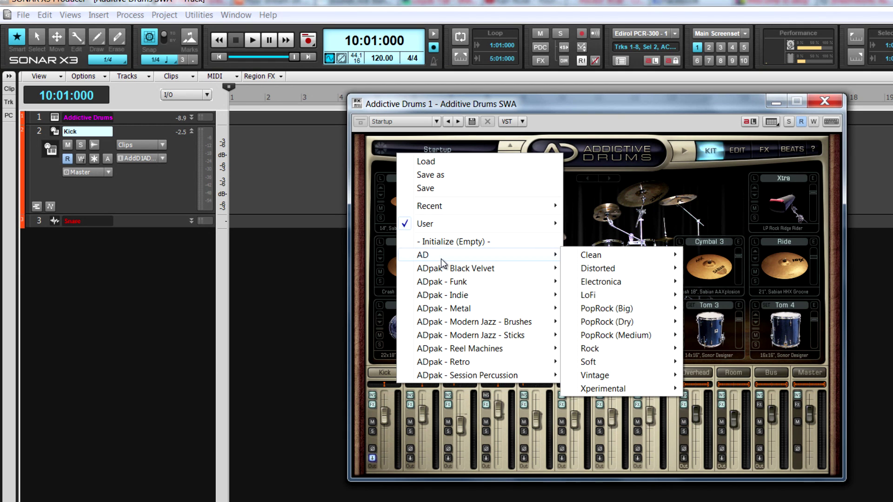
left_click(540, 106)
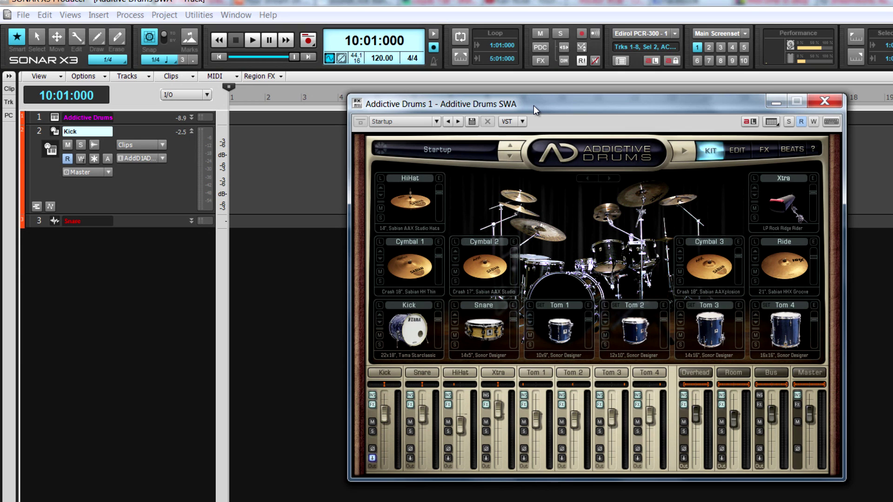
Audition the kick drum and start the beat preview
left_click(411, 344)
left_click(416, 322)
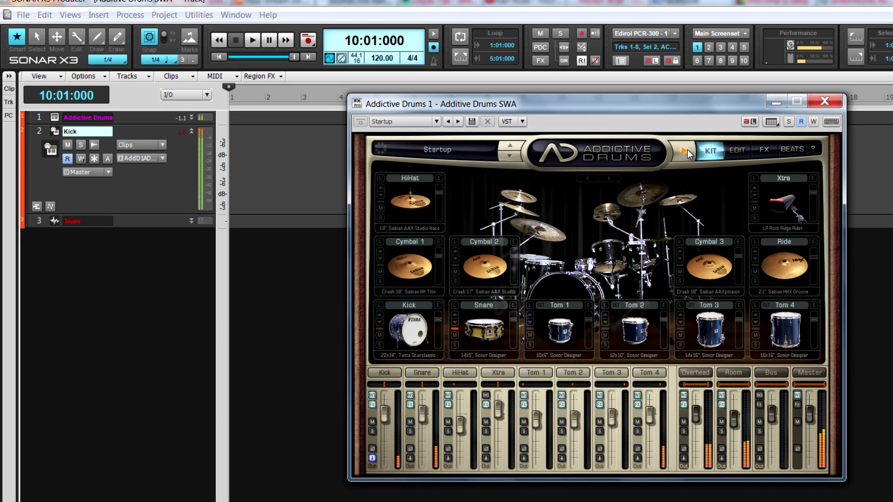
Try the 14" Paiste 2002 Sound Edge as the hi-hat and cancel the replacement
left_click(381, 180)
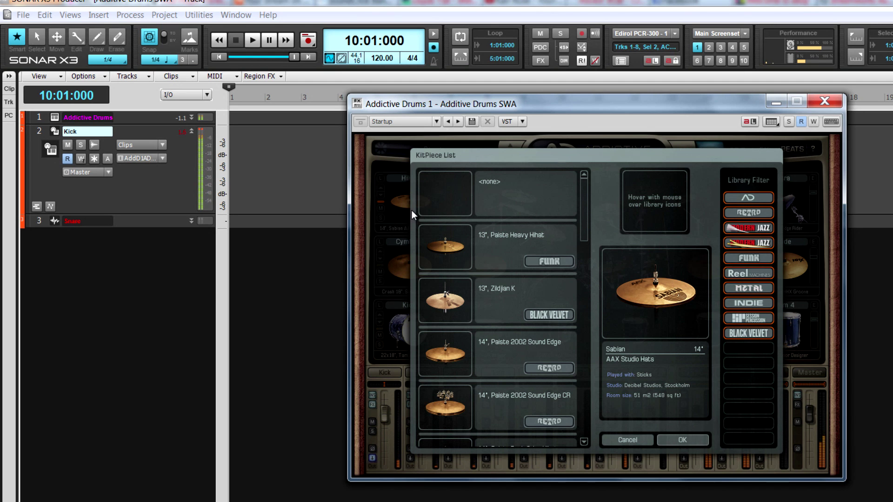
left_click(507, 364)
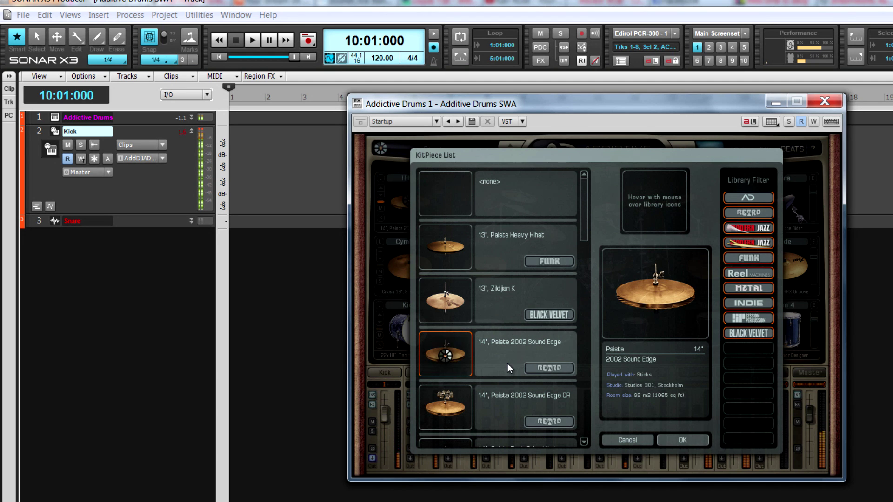
left_click(625, 439)
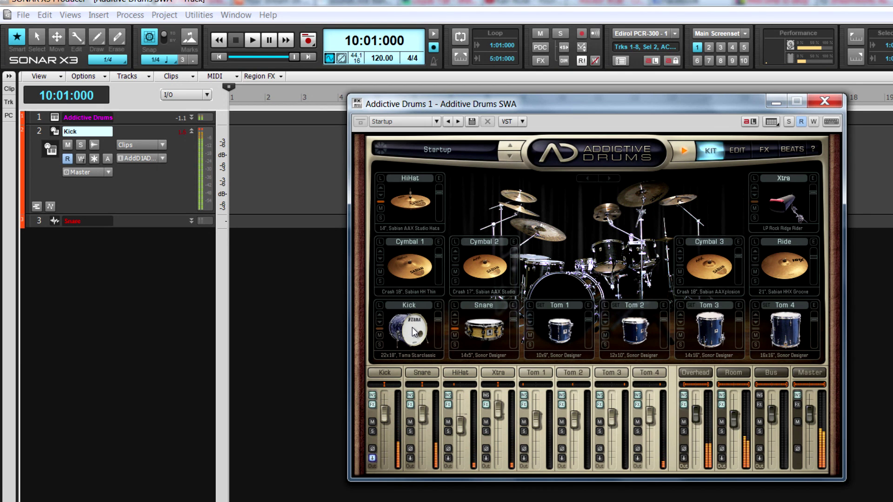
Open the kick drum for editing and try out its overhead level and room pan controls
left_click(437, 306)
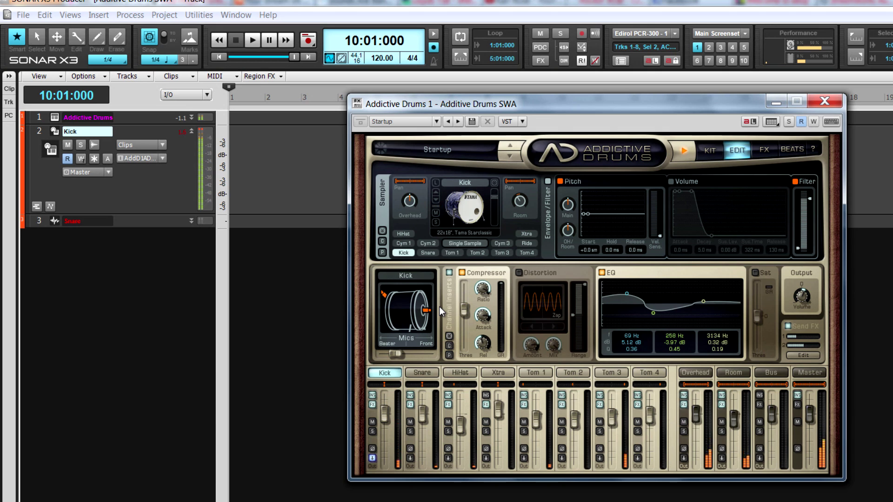
left_click(429, 252)
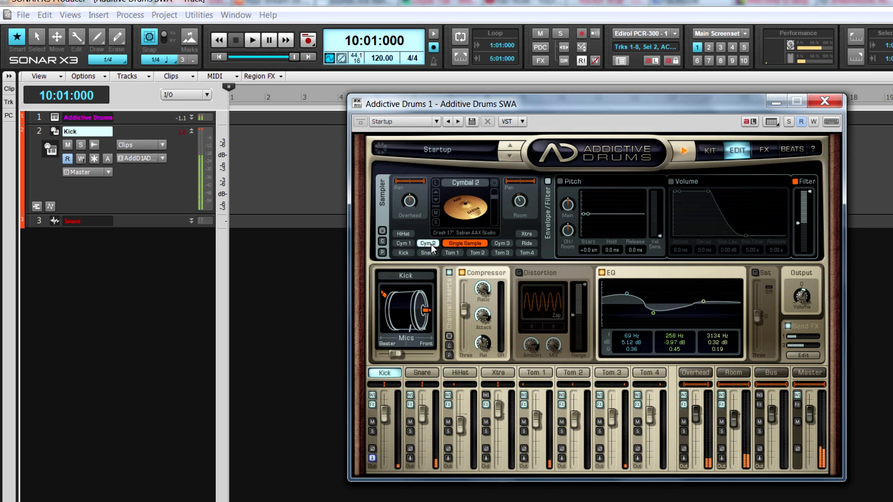
left_click(408, 252)
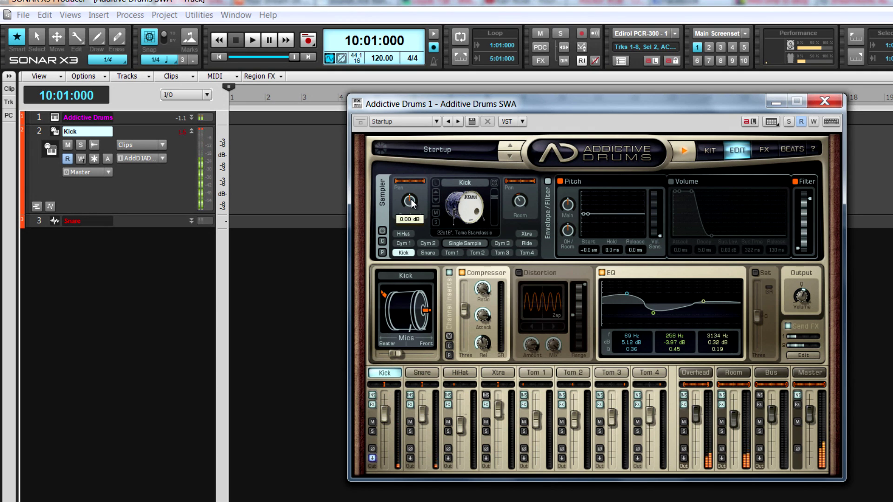
left_click_drag(411, 199, 417, 217)
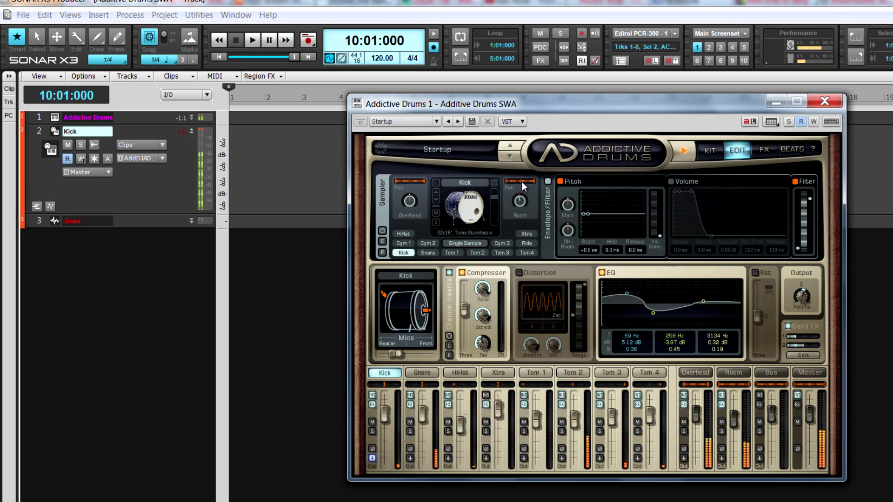
left_click_drag(526, 181, 511, 183)
Try turning on and reshaping the kick's volume envelope, and undo the envelope changes
left_click(673, 181)
mouse_move(691, 191)
left_mouse_down()
mouse_move(684, 216)
mouse_move(691, 192)
left_mouse_up()
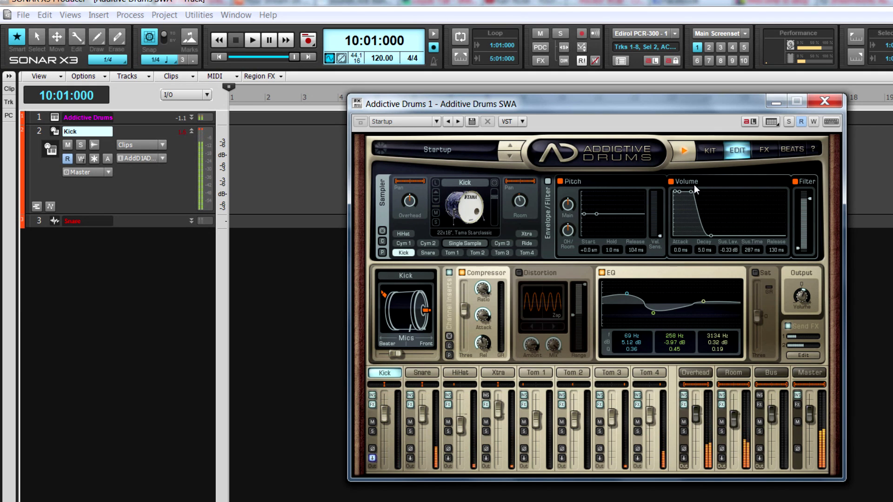
key("ctrl+z")
key("ctrl+z")
key("ctrl+z")
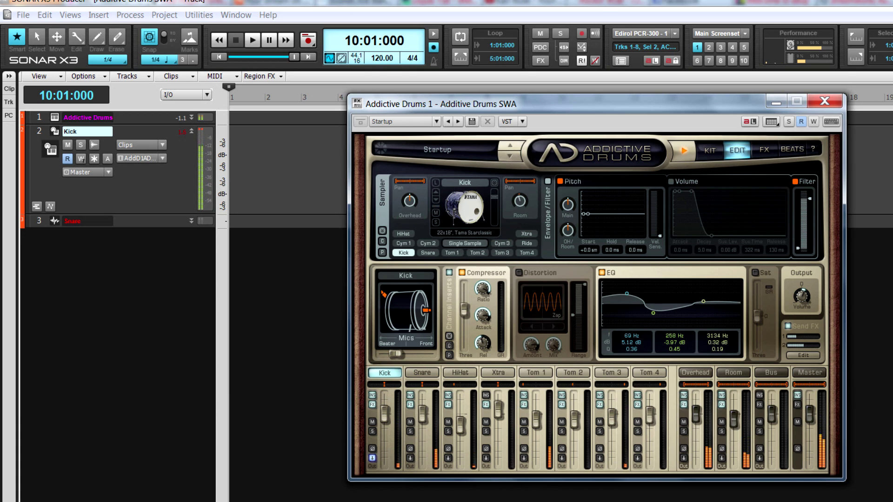
Bypass and restore the kick's Envelope/Filter section, and shift its mic balance toward the front mic
left_click(547, 182)
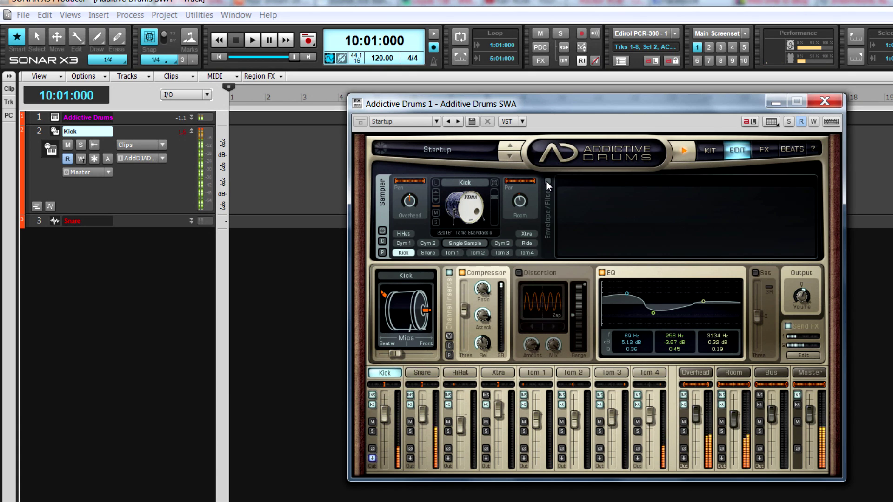
left_click(547, 181)
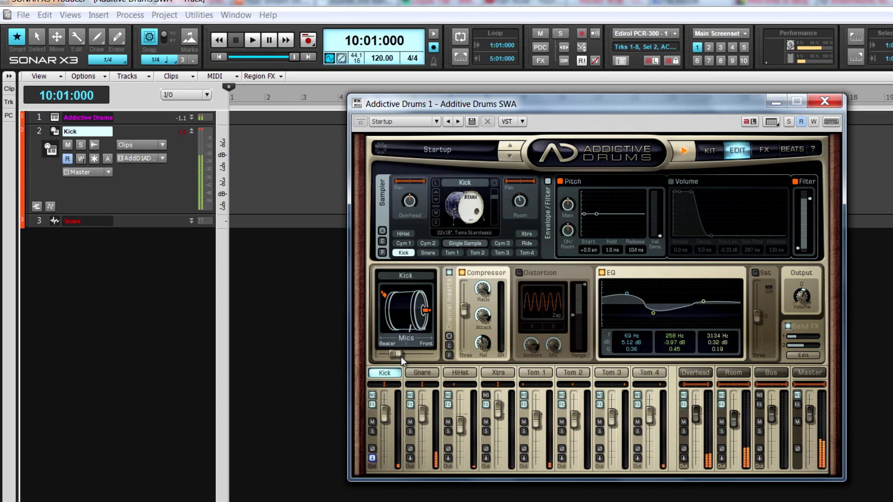
mouse_move(401, 352)
left_mouse_down()
mouse_move(426, 353)
mouse_move(412, 354)
left_mouse_up()
Open the snare channel for editing, adjust its Buzz amount, and compare it with the channel inserts bypassed
left_click(425, 371)
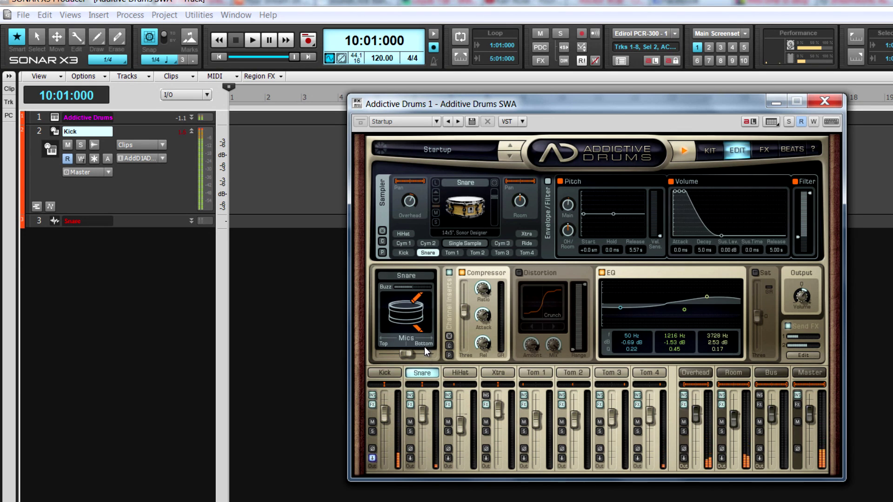
mouse_move(414, 290)
left_mouse_down()
mouse_move(401, 288)
mouse_move(420, 286)
left_mouse_up()
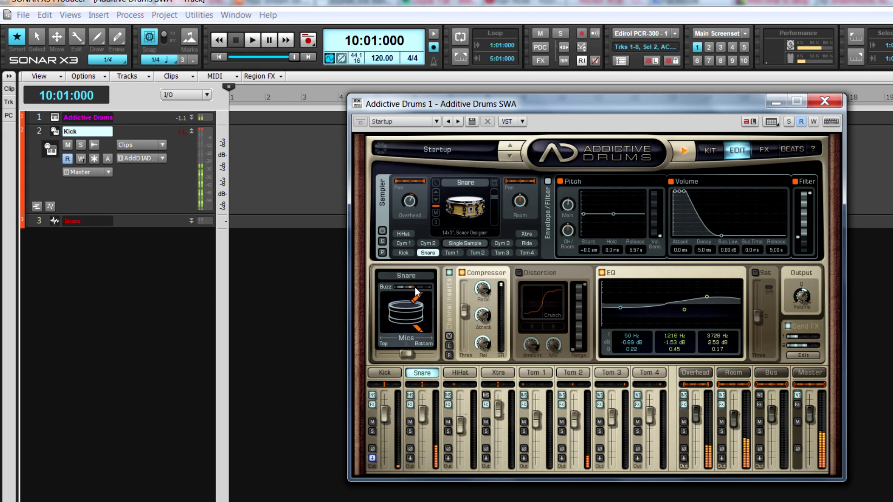
left_click(410, 395)
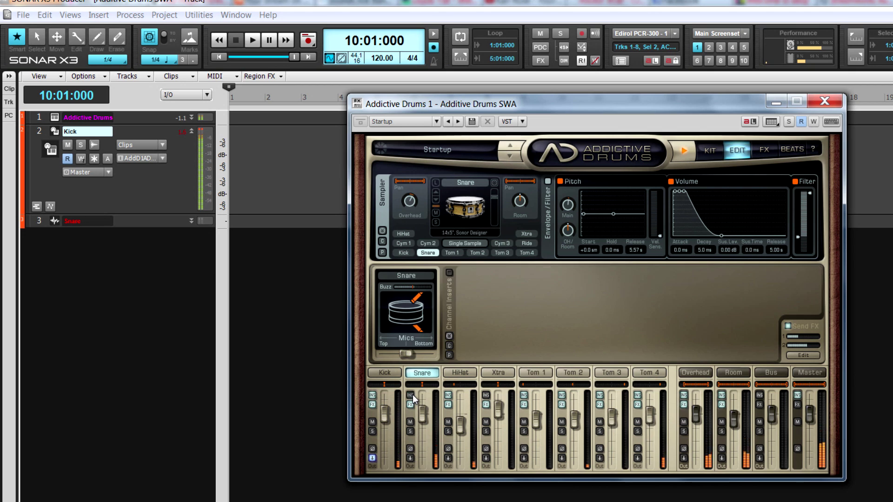
left_click(411, 394)
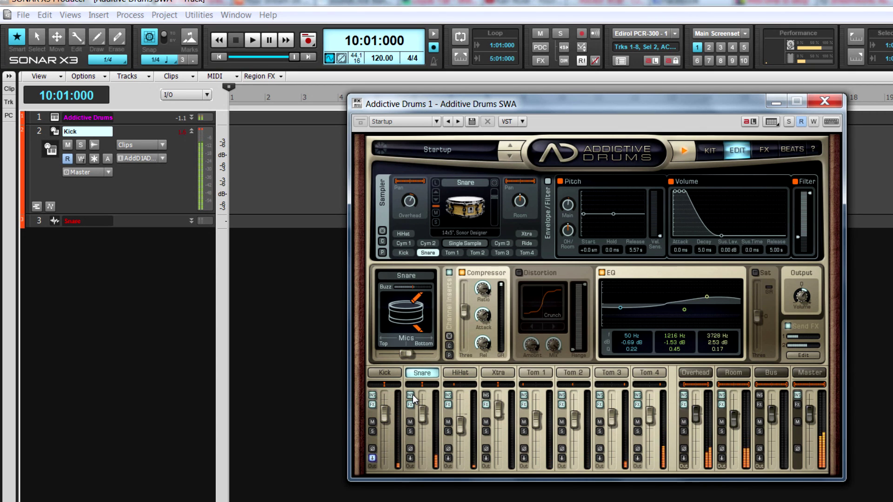
Raise the snare compressor's threshold fader slightly and switch the distortion on and off again
left_click_drag(467, 312, 468, 306)
left_click(520, 272)
left_click(519, 272)
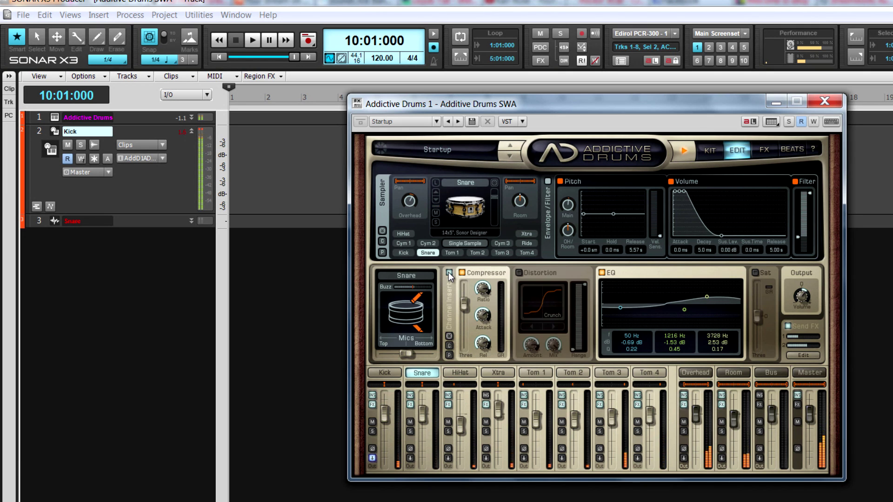
Toggle the snare's channel inserts and Send FX off and back on
left_click(448, 272)
left_click(786, 326)
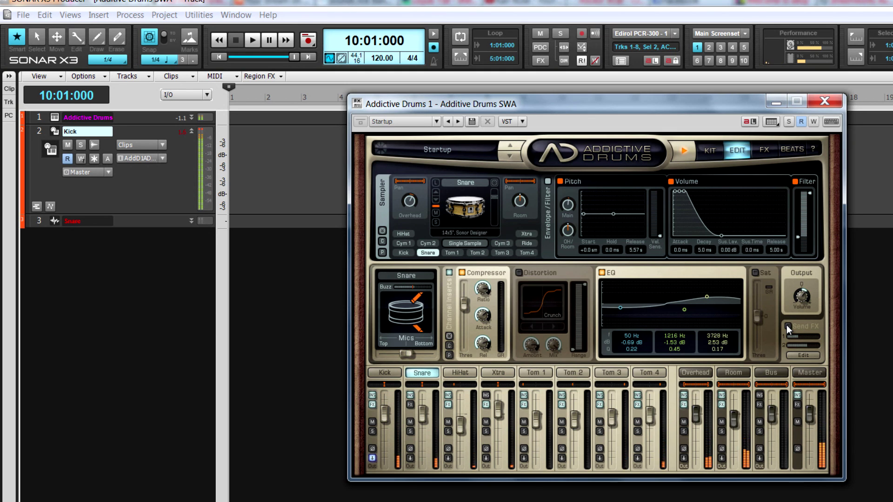
left_click(787, 326)
Set Reverb 1's pre-delay to 14.44 ms on the FX page, switching the reverb and its EQ off and on to compare
left_click(765, 150)
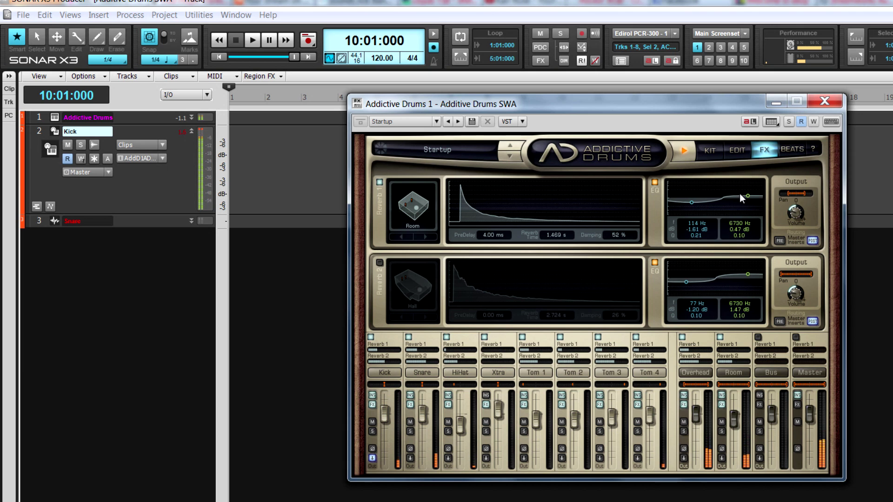
left_click(380, 183)
left_click(379, 182)
mouse_move(495, 233)
left_mouse_down()
mouse_move(509, 200)
mouse_move(504, 228)
left_mouse_up()
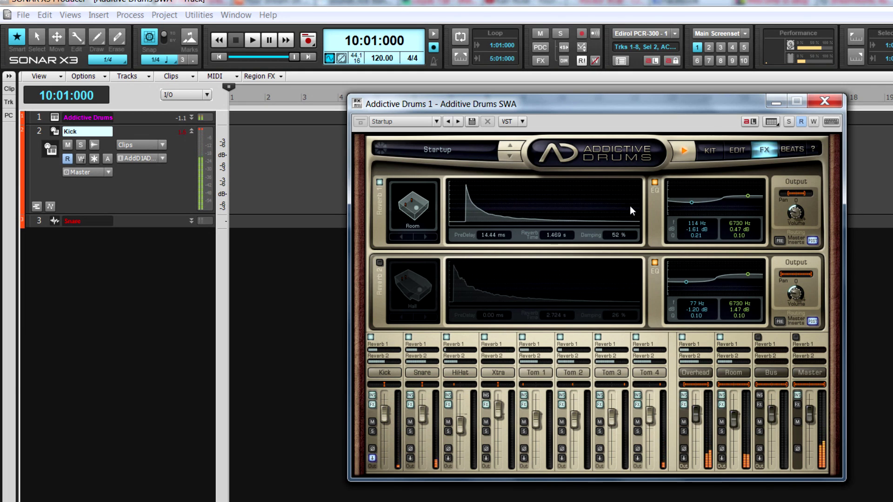
left_click(655, 183)
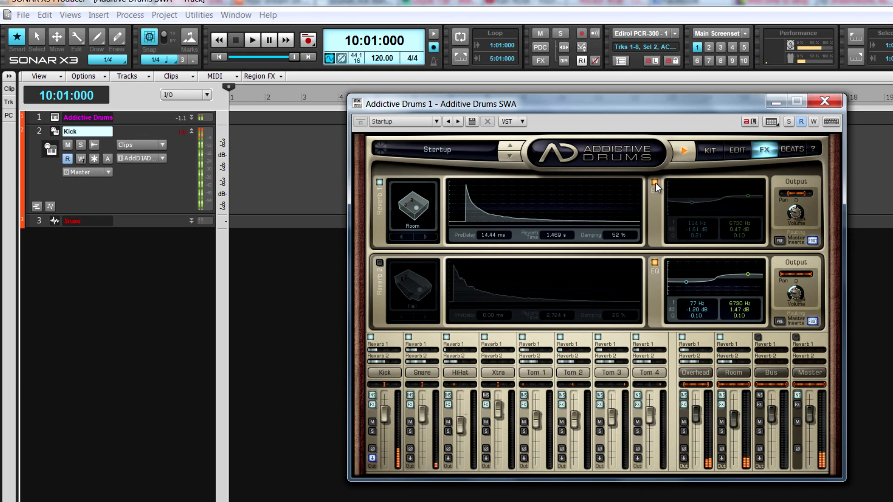
left_click(655, 183)
Open the beats library and filter the beats by the 4/4 time signature
left_click(793, 148)
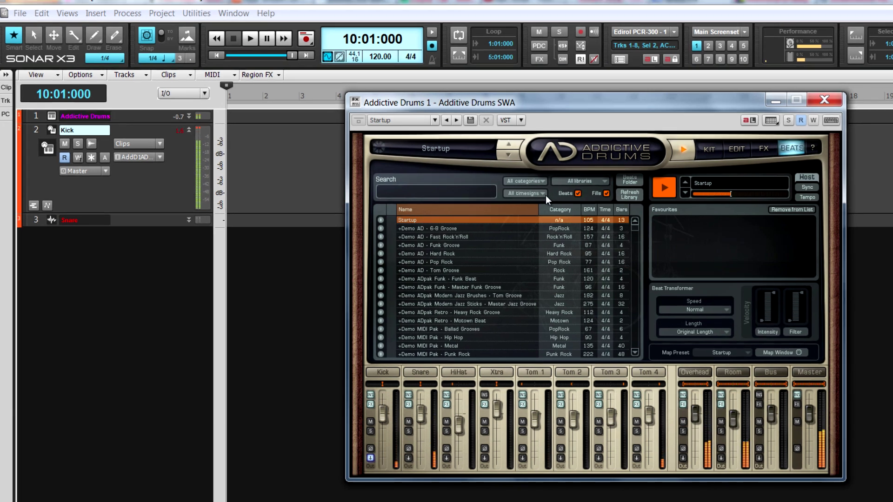
left_click(545, 195)
left_click(574, 223)
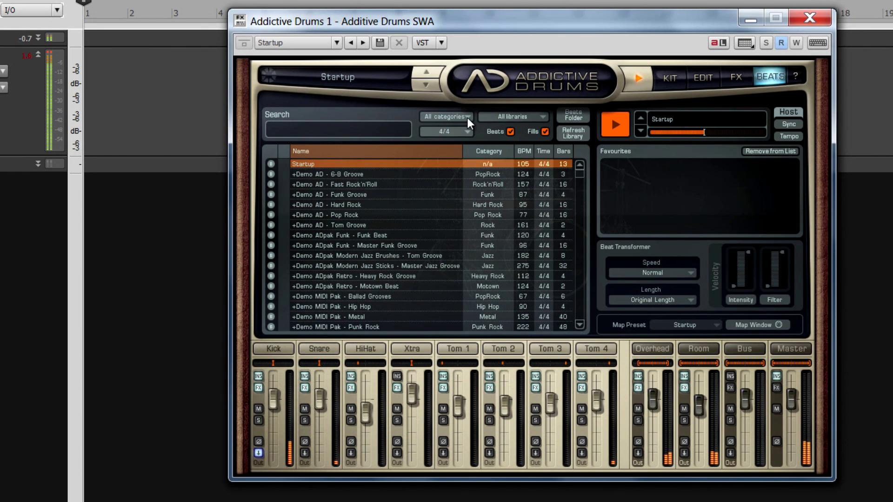
Filter the beats library to the PopRock category and expand the variations of Bread'n'Butter Beat 018 - 8th HH Closed
left_click(468, 122)
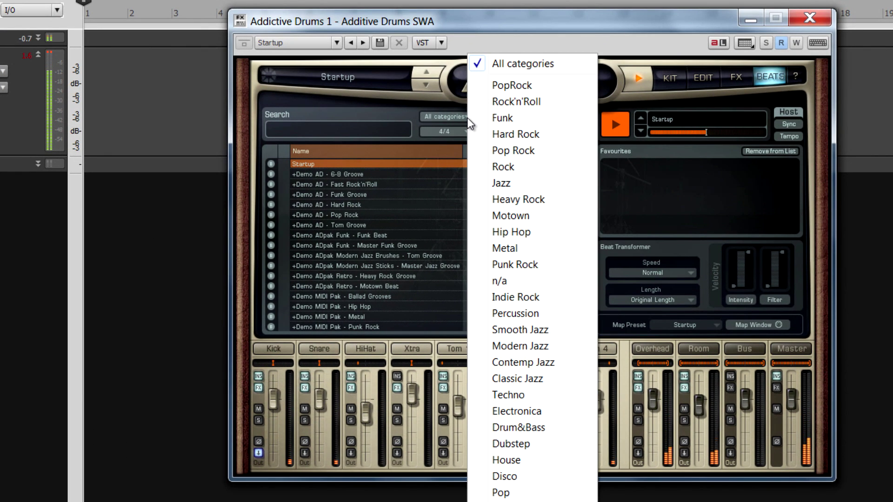
left_click(521, 91)
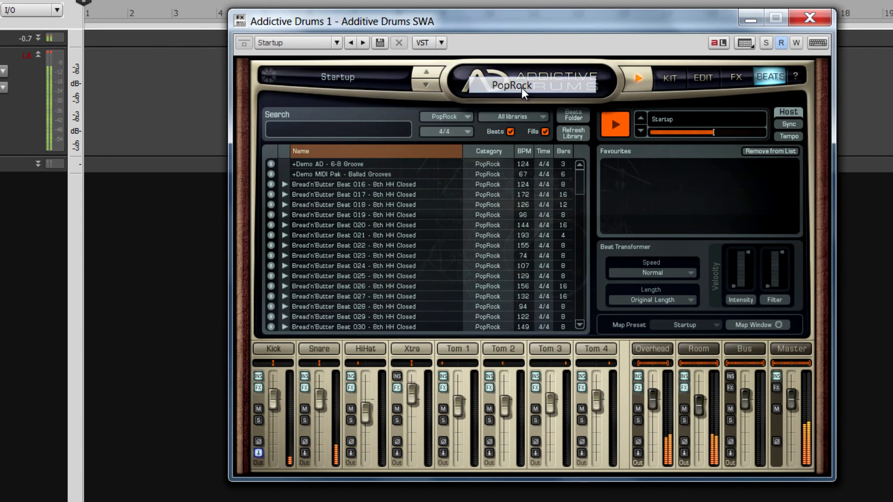
left_click(284, 204)
Place the Beat 018 - 8th HH Open variation at bar 1 of the Addictive Drums track and move the plugin window clear of the clip
left_click_drag(328, 215, 93, 41)
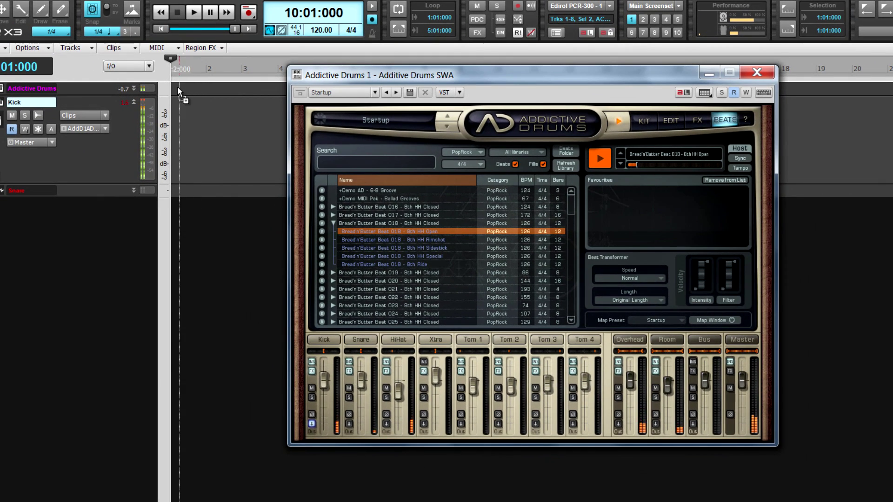
left_click_drag(178, 87, 175, 87)
left_click_drag(511, 82, 604, 77)
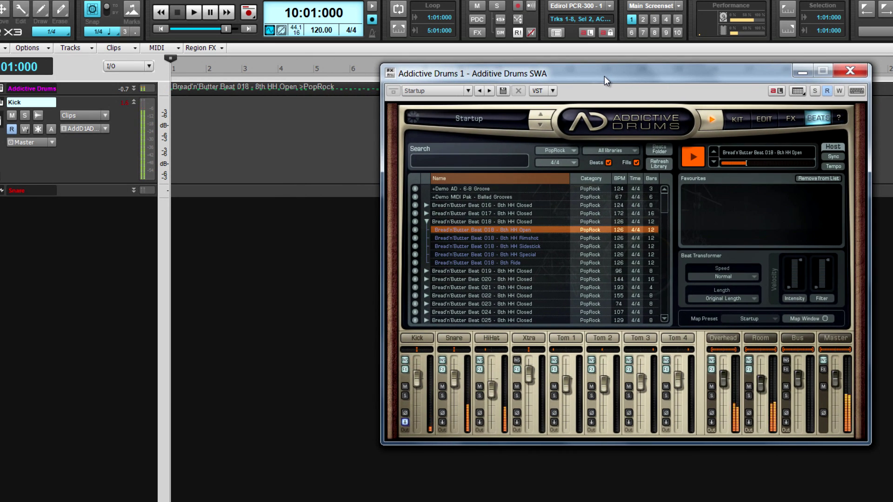
Set the Beat Transformer's speed to Double and its length to 2 Bars
left_click(754, 277)
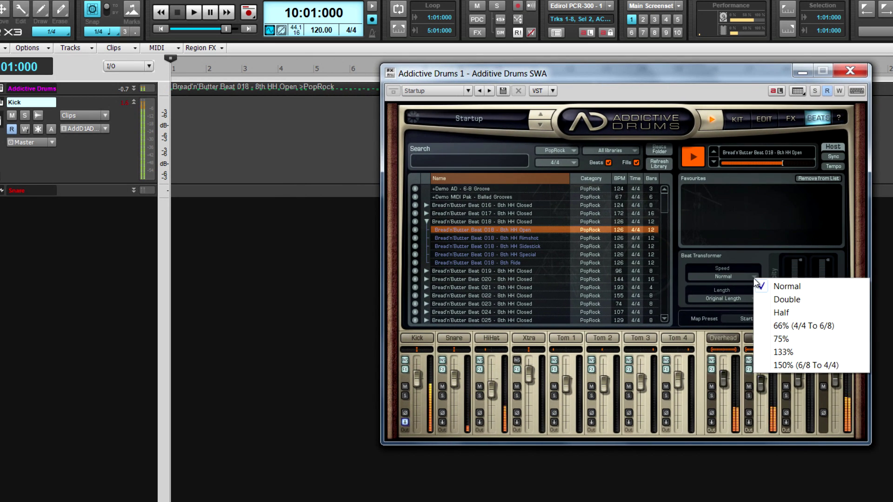
left_click(787, 301)
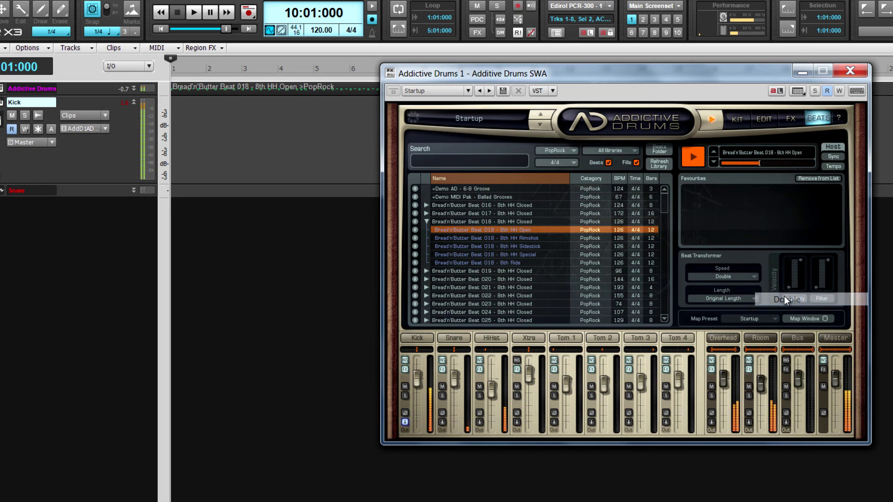
left_click(754, 298)
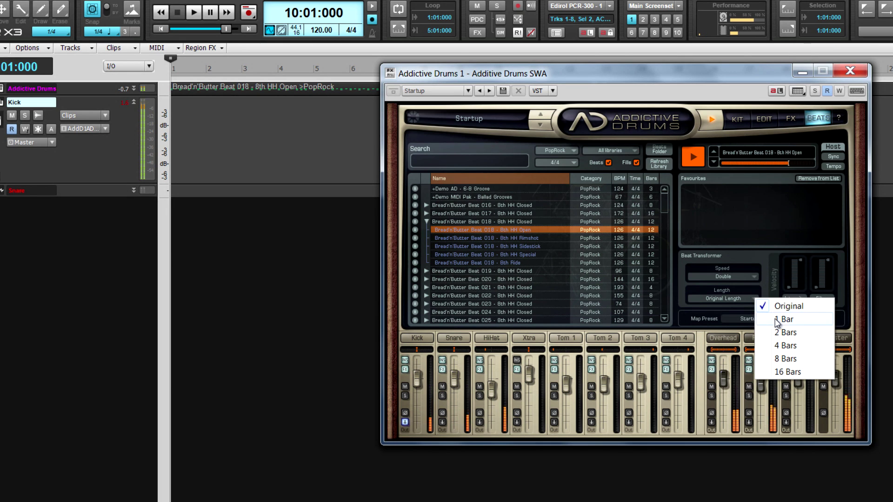
left_click(785, 332)
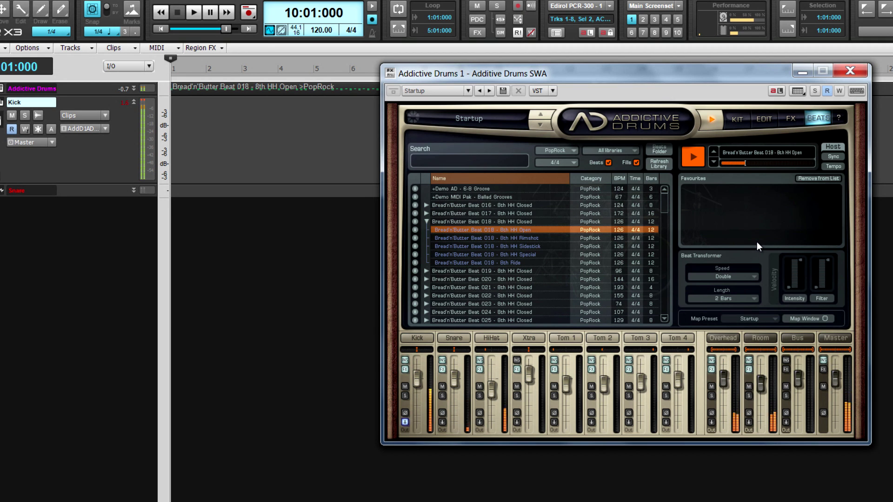
Play and stop the beat through the project transport with host Sync on, turn Sync off and select the Beat 018 - 8th HH Rimshot variation
left_click(713, 115)
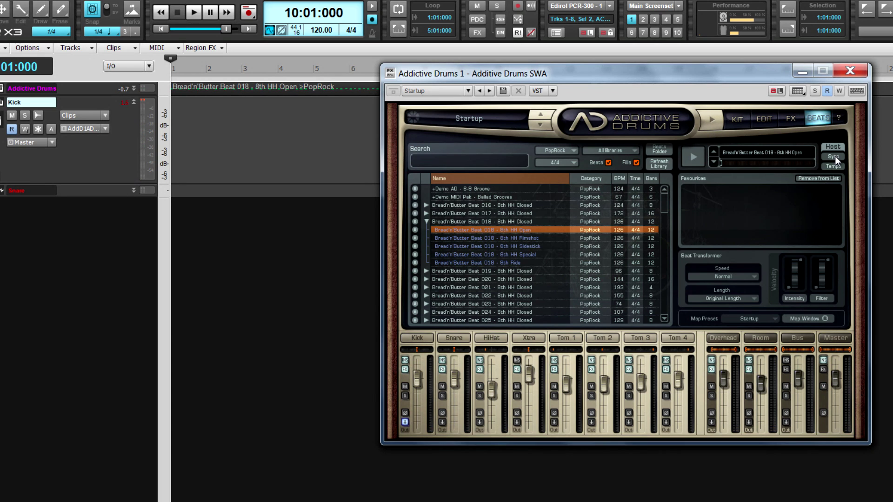
left_click(194, 10)
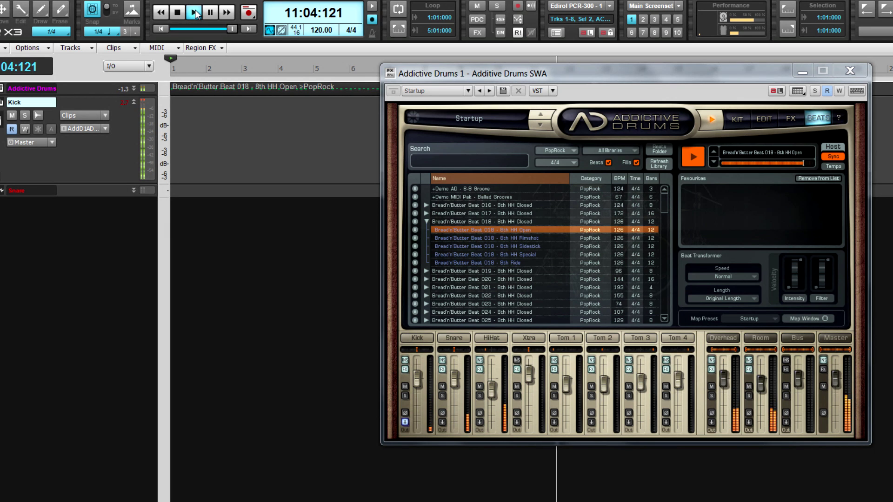
left_click(181, 14)
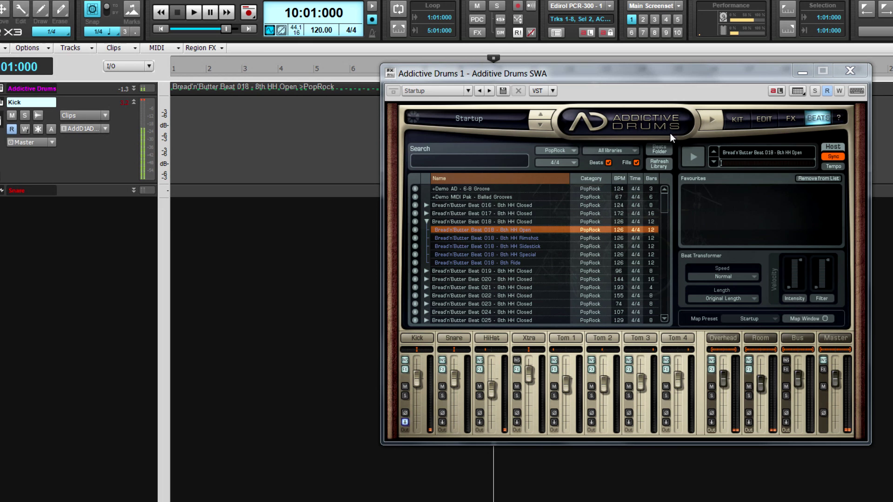
left_click(830, 166)
key("Down")
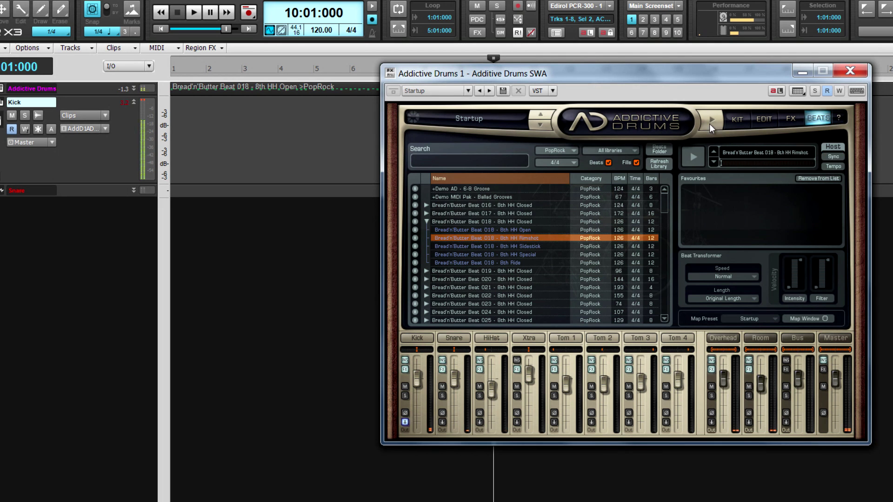
Try mapping the Snare RimClick stroke to key 43 in the drum map and discard the change
left_click(811, 320)
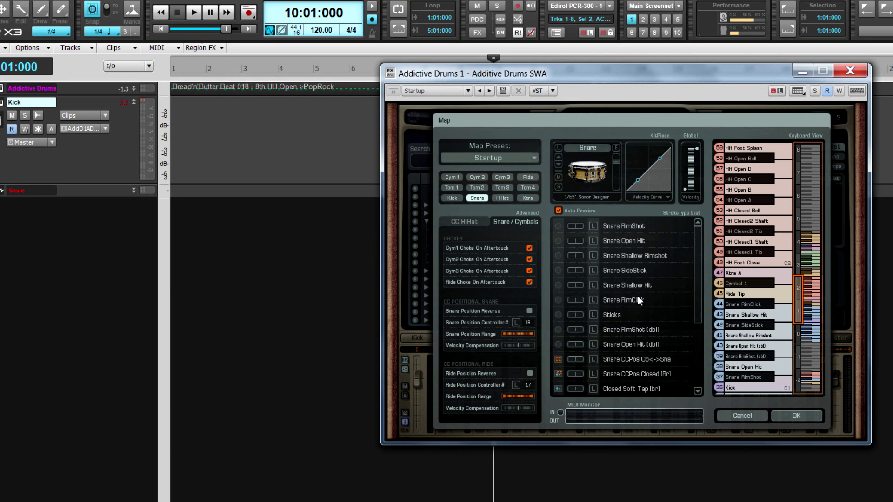
left_click_drag(638, 299, 756, 316)
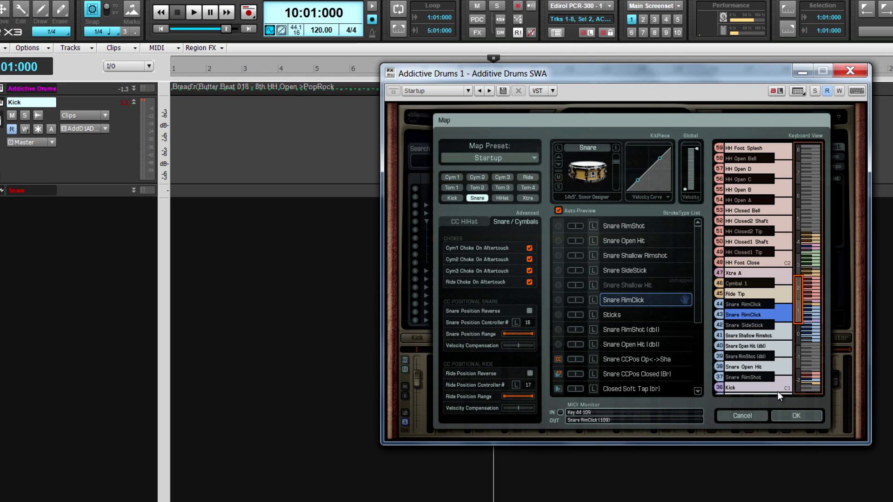
left_click(748, 415)
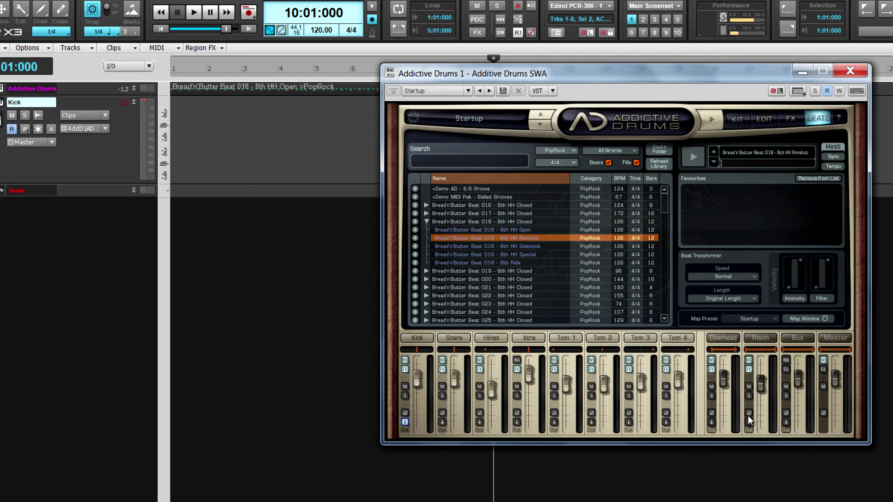